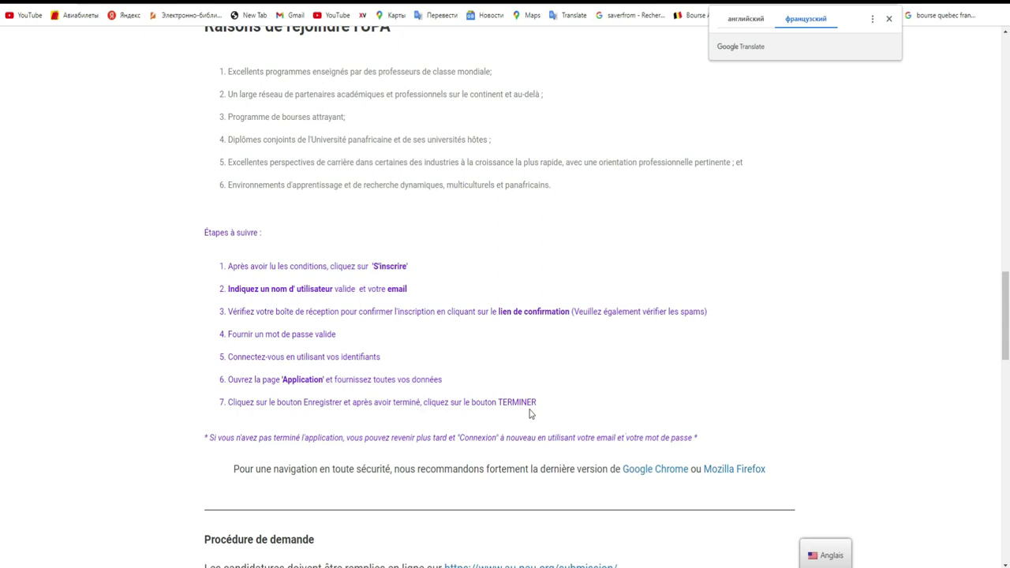
Highlight the 15 septembre 2022 application deadline, then return to the S'inscrire and Connexion options
{"action": "scroll", "coordinate": [624, 379], "scroll_direction": "down", "scroll_amount": 3}
{"action": "scroll", "coordinate": [681, 342], "scroll_direction": "down", "scroll_amount": 3}
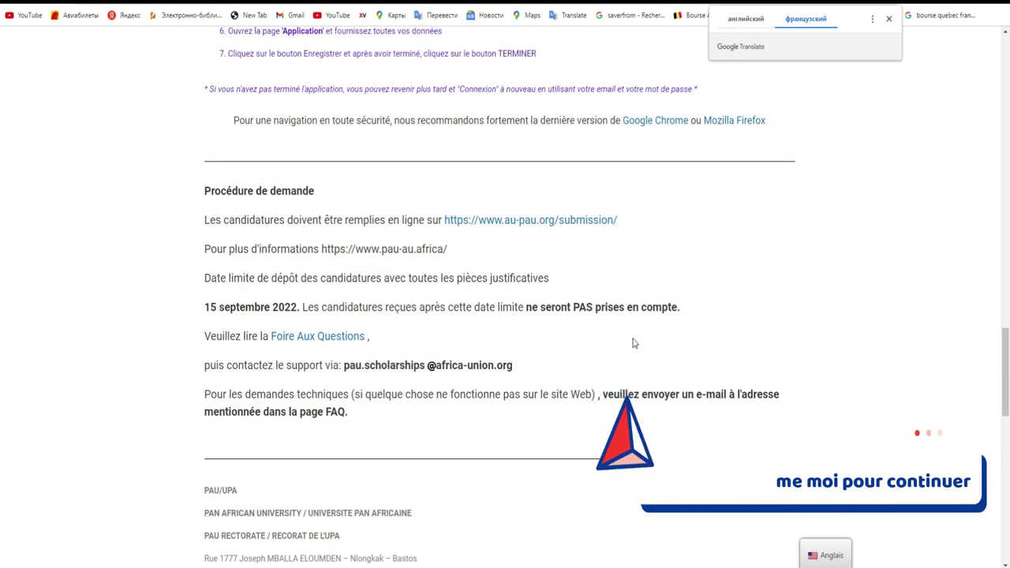
{"action": "left_click_drag", "start_coordinate": [199, 307], "coordinate": [298, 308]}
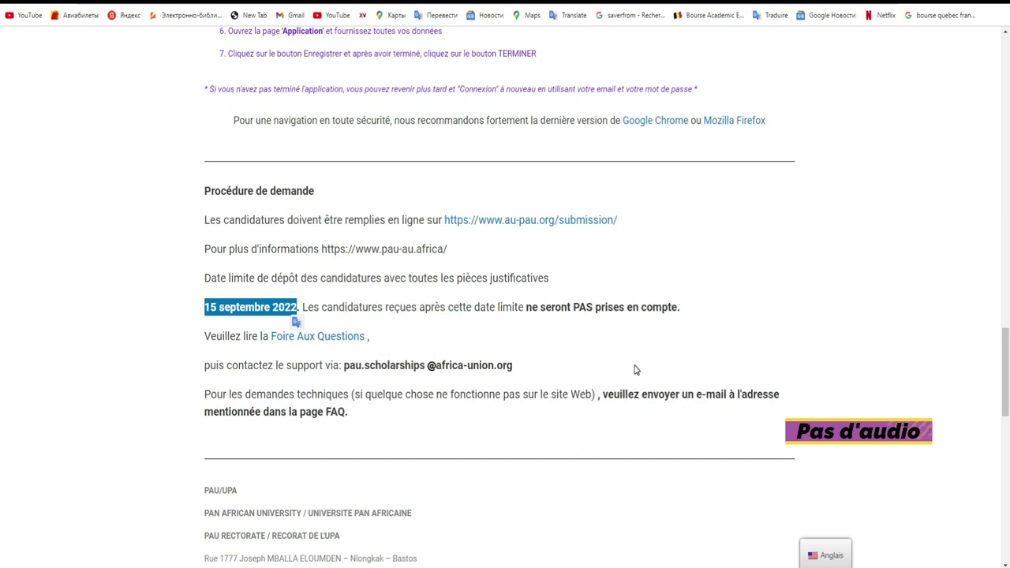
{"action": "scroll", "coordinate": [2, 347], "scroll_direction": "down", "scroll_amount": 4}
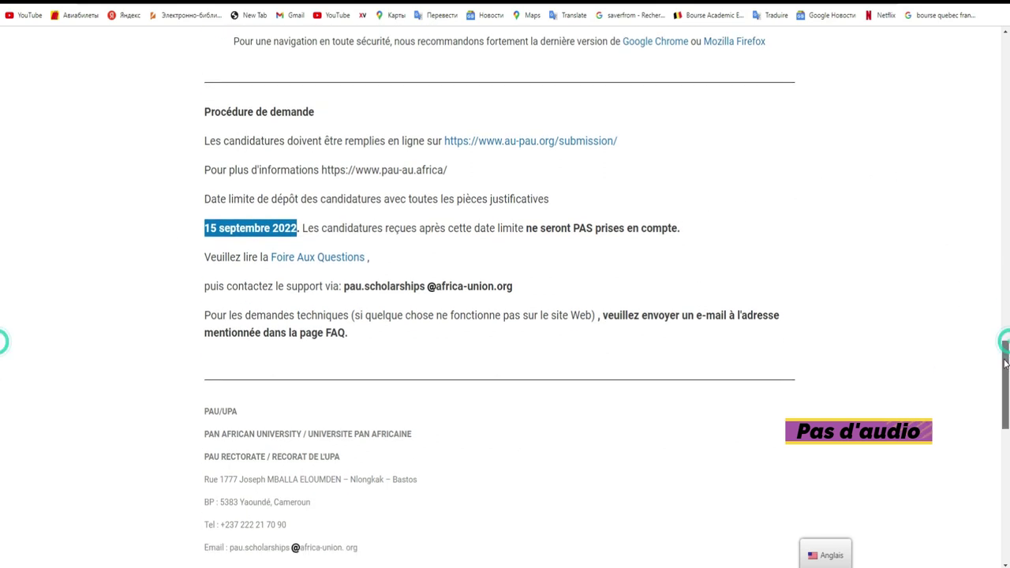
{"action": "scroll", "coordinate": [1, 300], "scroll_direction": "up", "scroll_amount": 8}
{"action": "scroll", "coordinate": [2, 237], "scroll_direction": "up", "scroll_amount": 9}
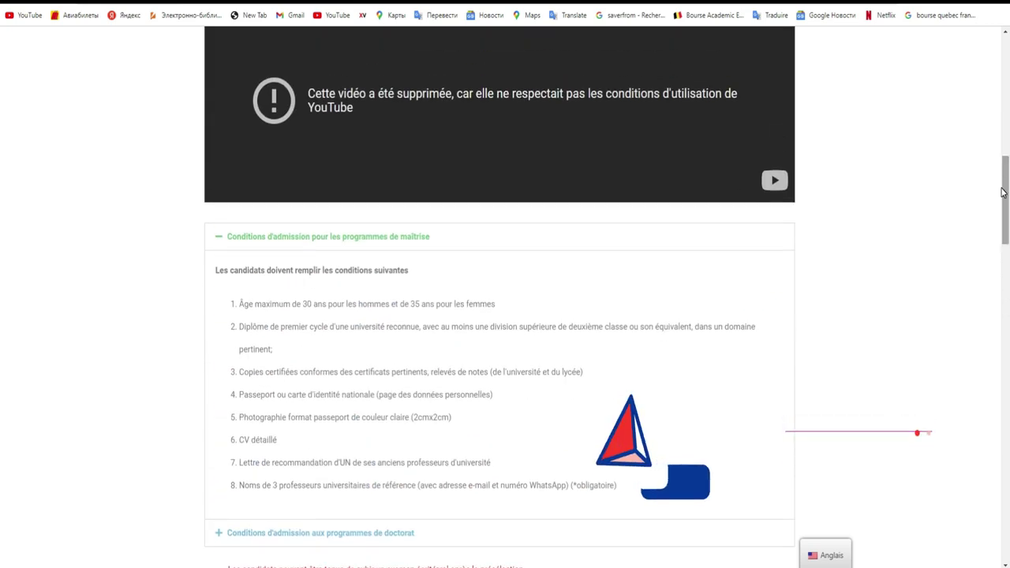
{"action": "left_click_drag", "start_coordinate": [1003, 192], "coordinate": [1008, 154]}
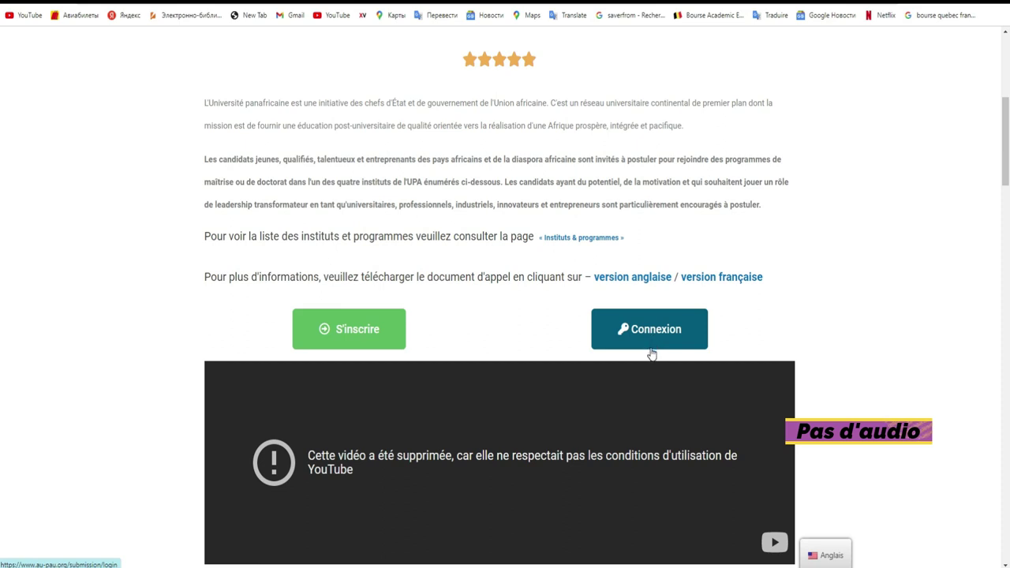
Fill in a username and the applicant's Gmail address, pass the reCAPTCHA, and submit the S'inscrire form
{"action": "left_click", "coordinate": [354, 348]}
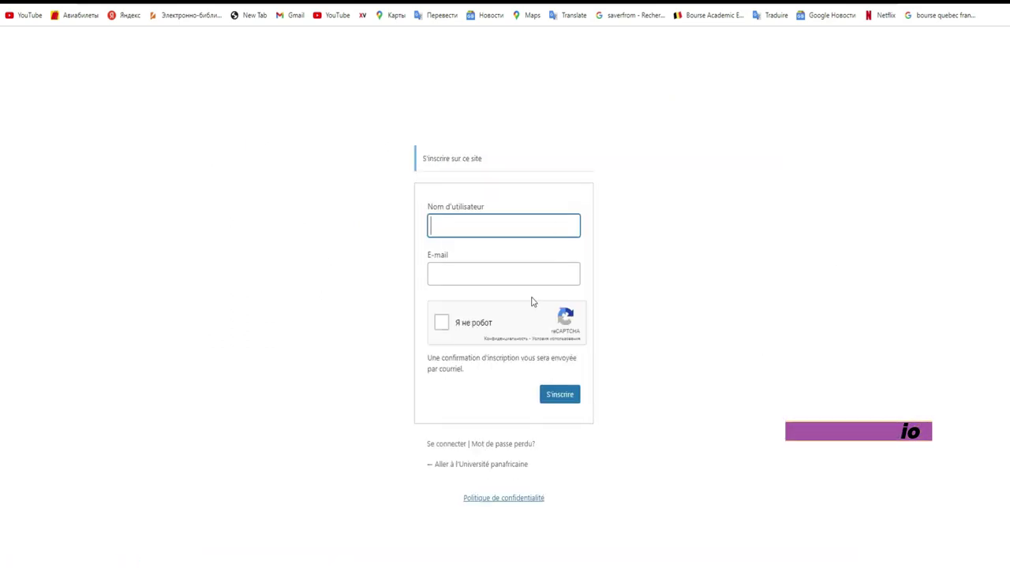
{"action": "left_click", "coordinate": [494, 228]}
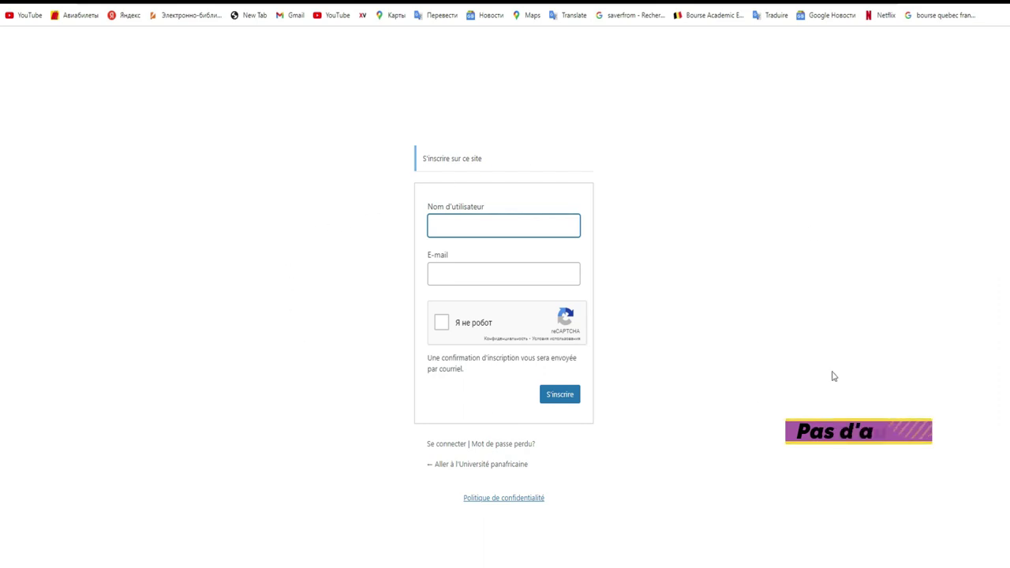
{"action": "left_click", "coordinate": [501, 221]}
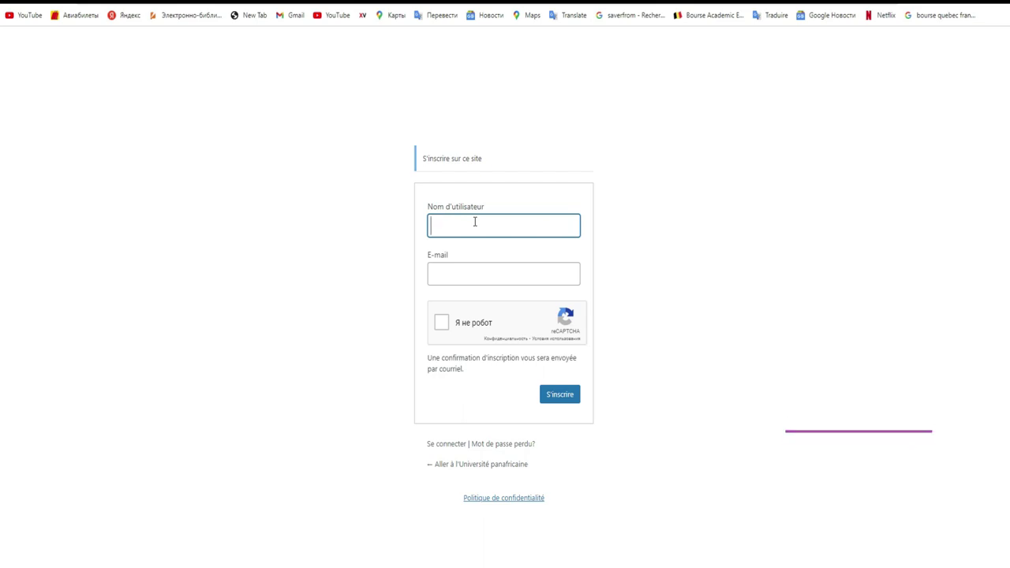
{"action": "type", "text": "Bourse"}
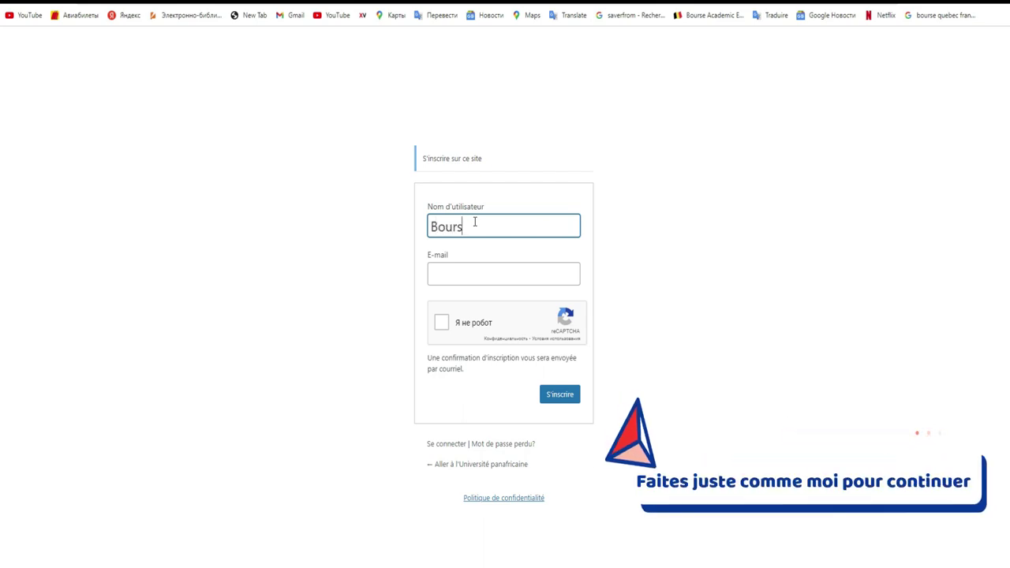
{"action": "left_click", "coordinate": [487, 273]}
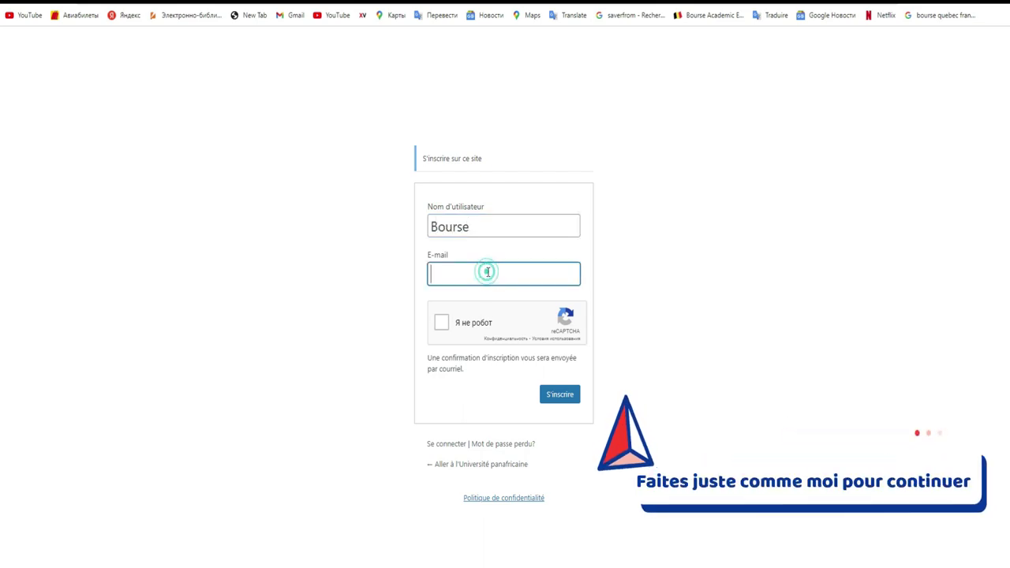
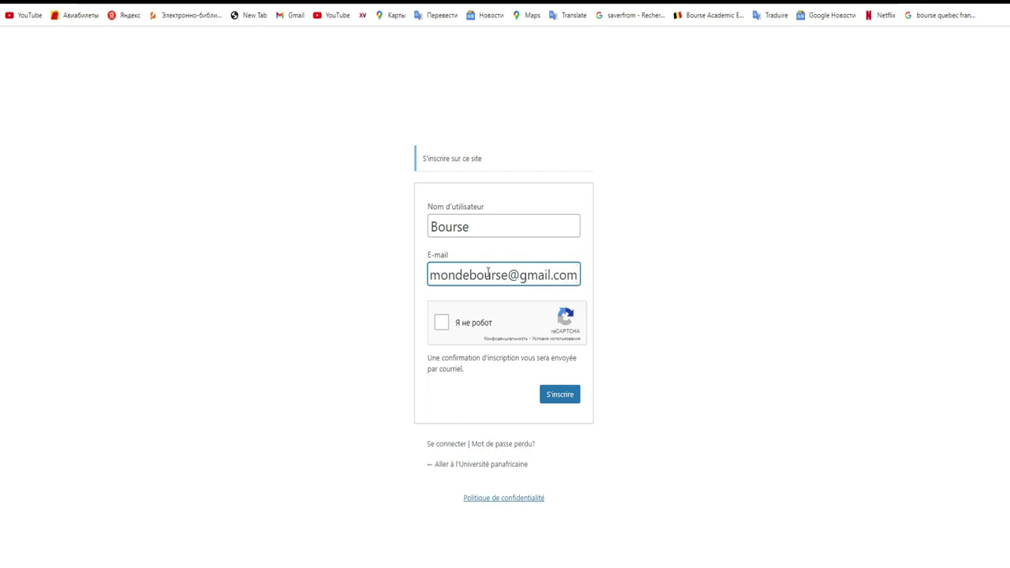
{"action": "left_click", "coordinate": [445, 323]}
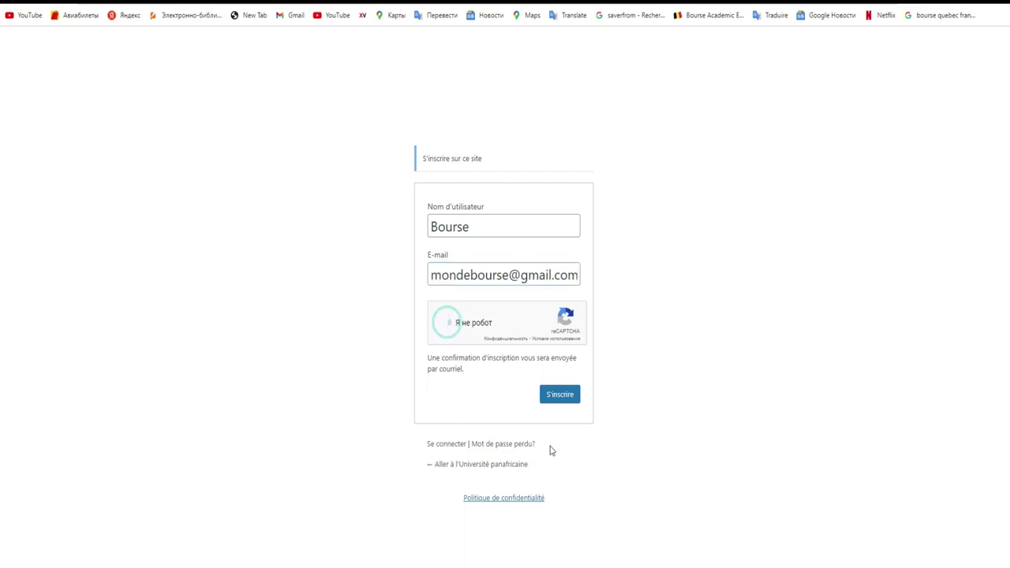
{"action": "left_click", "coordinate": [567, 403]}
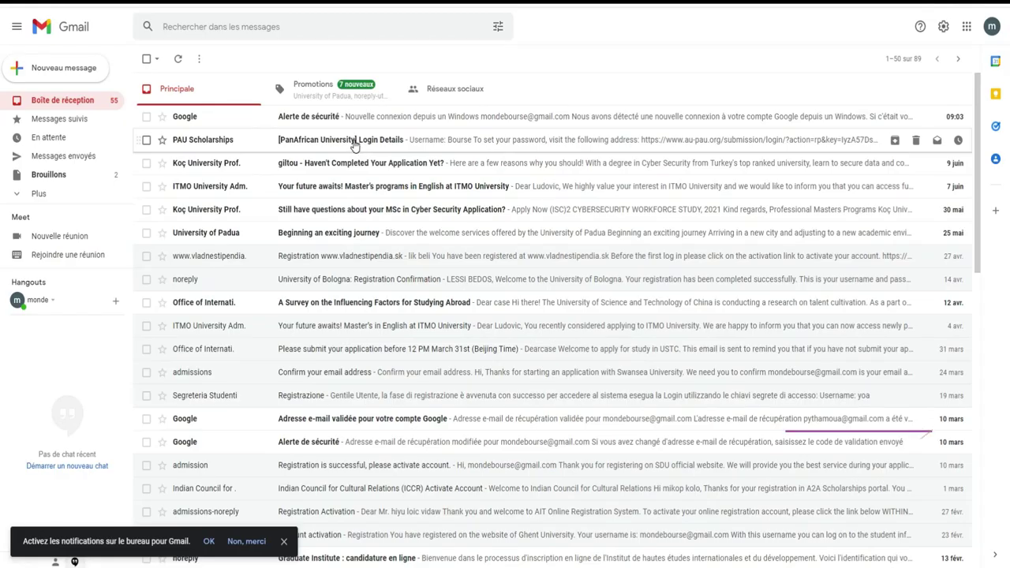
Open the '[PanAfrican University] Login Details' email and follow its password-setting link
{"action": "left_click", "coordinate": [416, 143]}
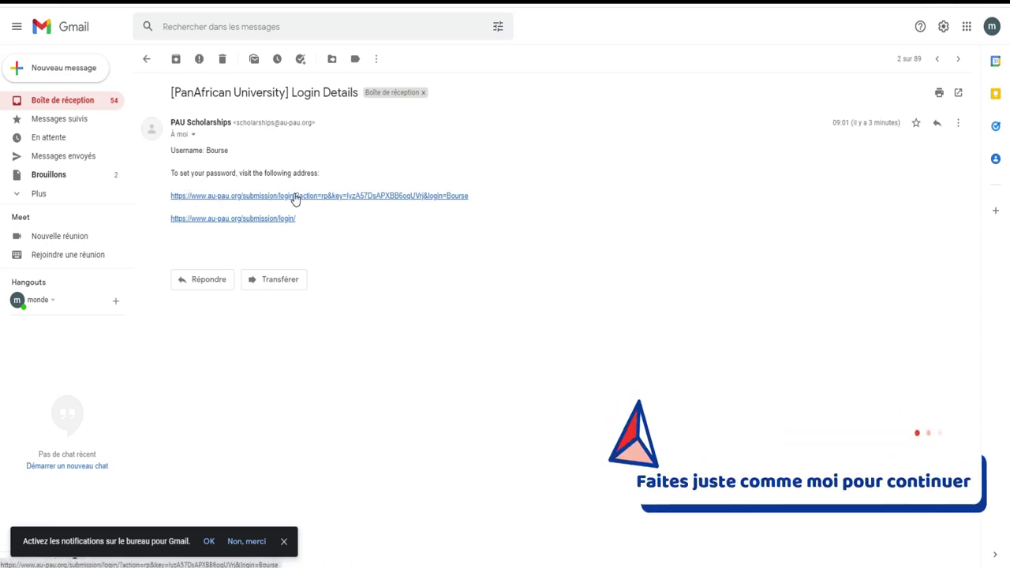
{"action": "left_click", "coordinate": [295, 197]}
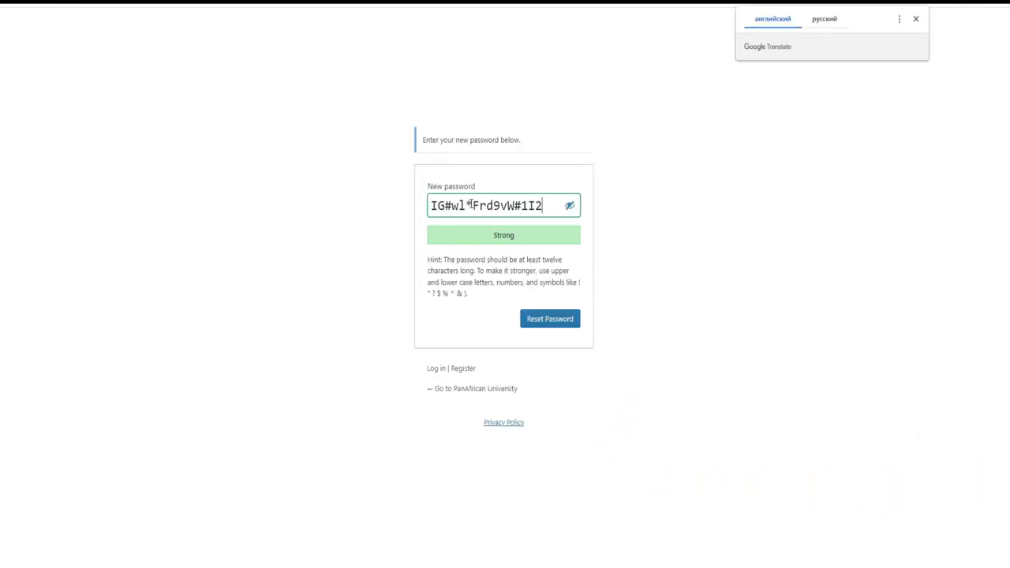
Clear the suggested password and the trial entries from the new-password field
{"action": "left_click_drag", "start_coordinate": [547, 207], "coordinate": [419, 203]}
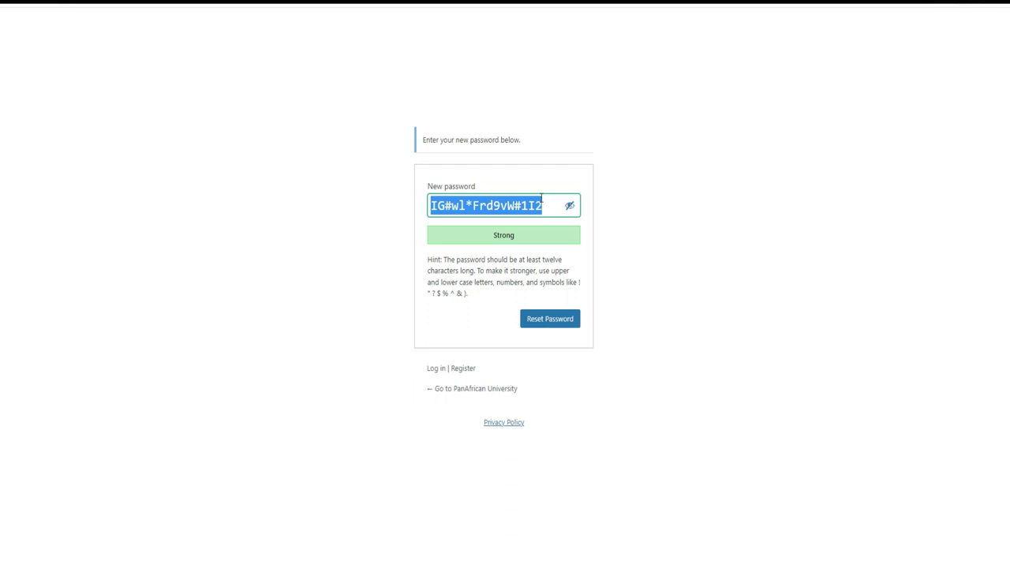
{"action": "key", "text": "BackSpace"}
{"action": "type", "text": "Vous "}
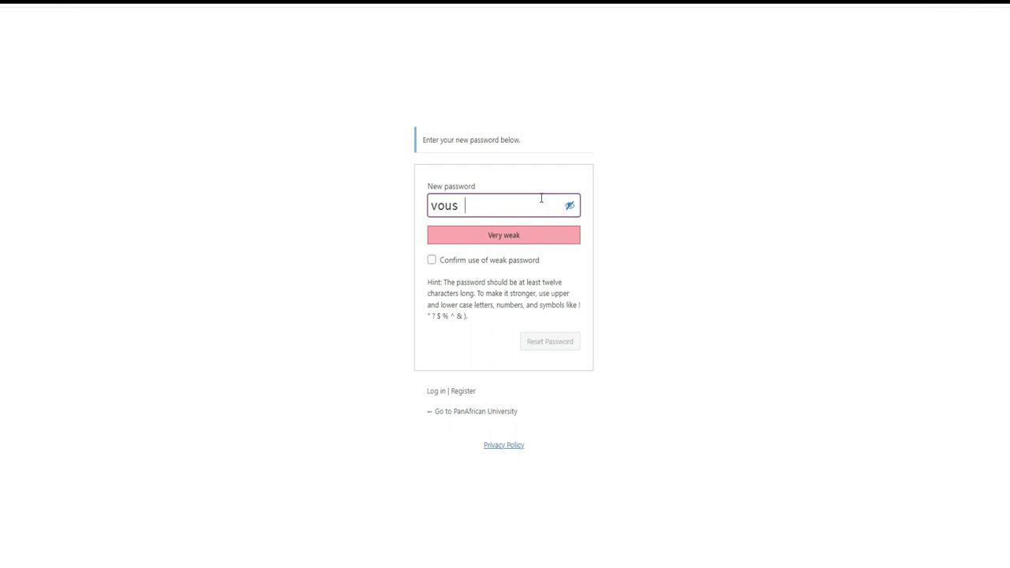
{"action": "type", "text": "pouvez ch"}
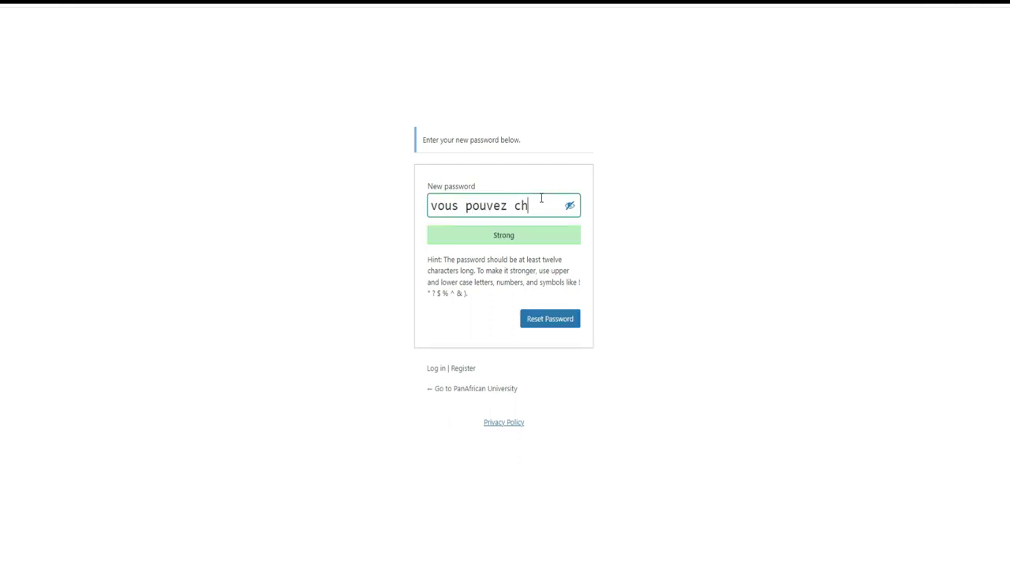
{"action": "type", "text": "anger"}
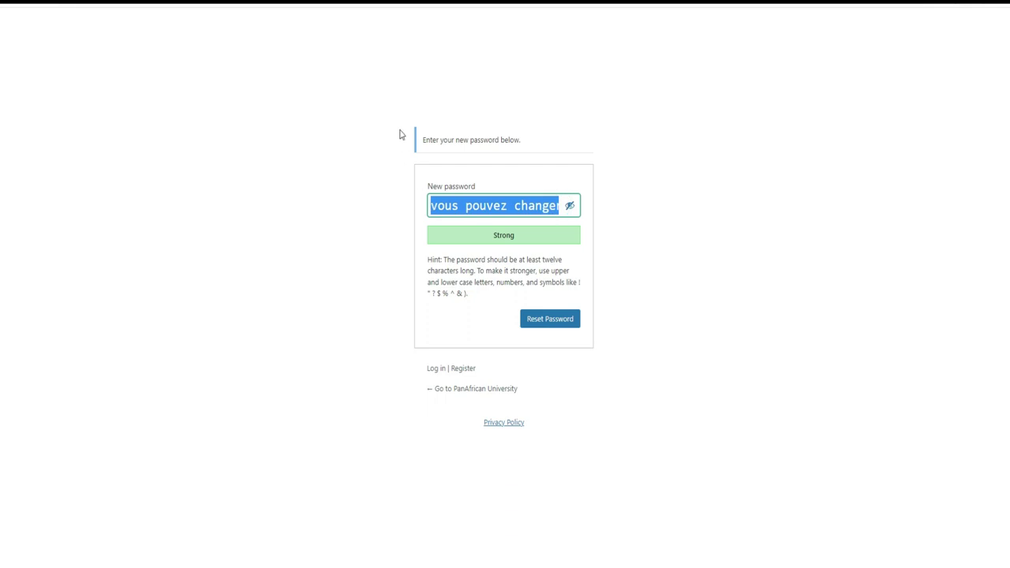
{"action": "key", "text": "BackSpace"}
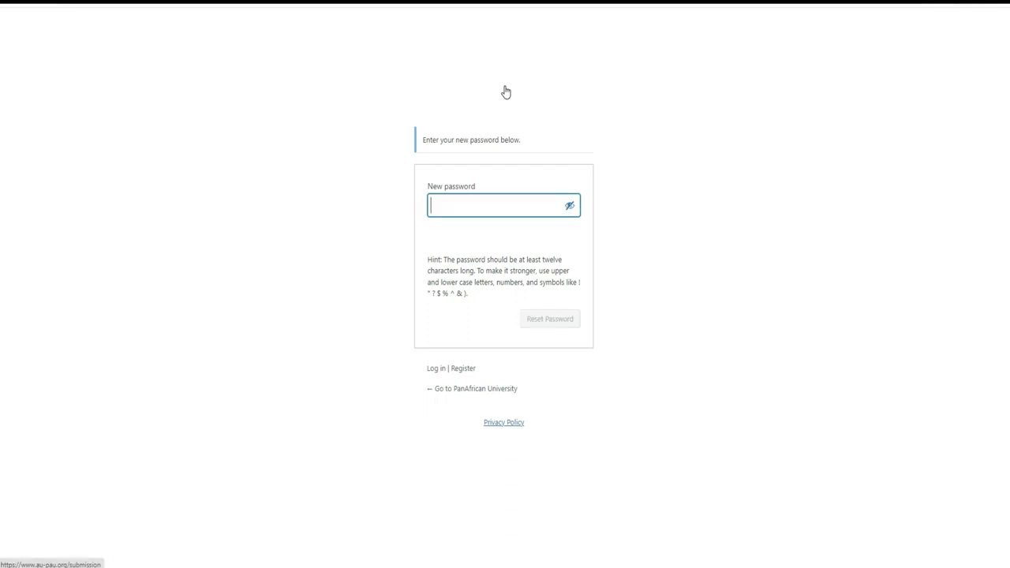
{"action": "type", "text": "moi "}
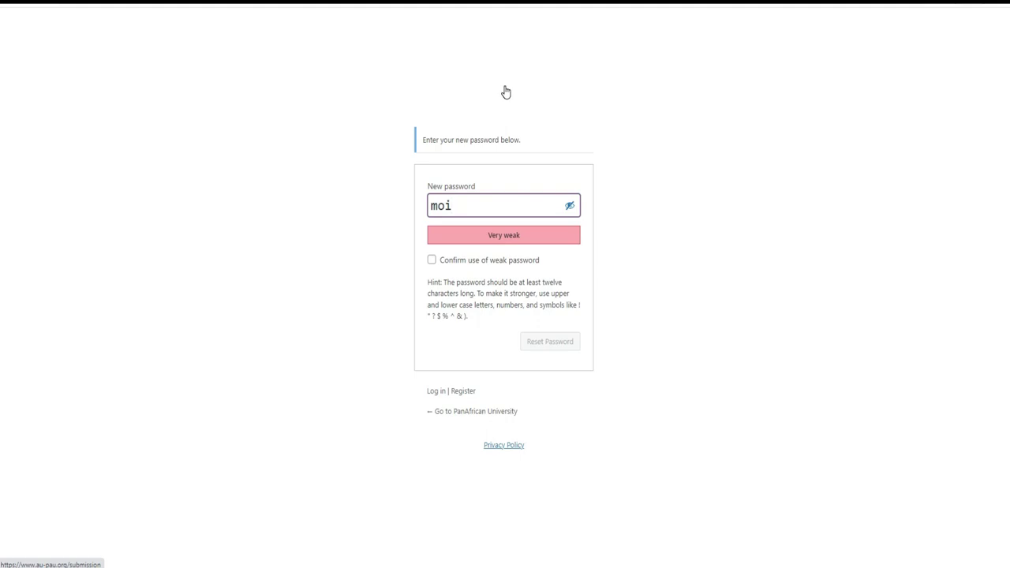
{"action": "type", "text": "je change"}
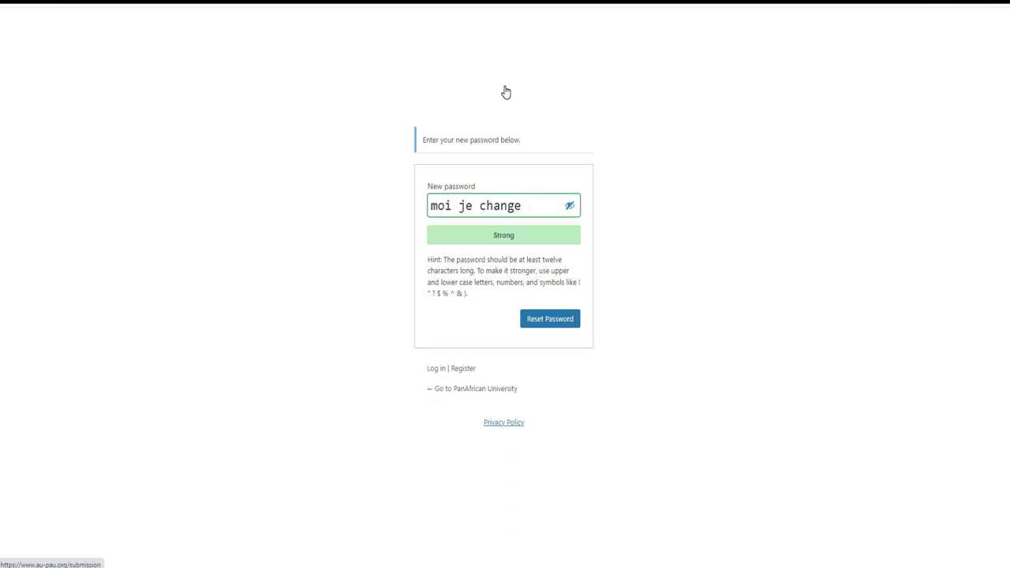
{"action": "left_click_drag", "start_coordinate": [535, 204], "coordinate": [419, 208]}
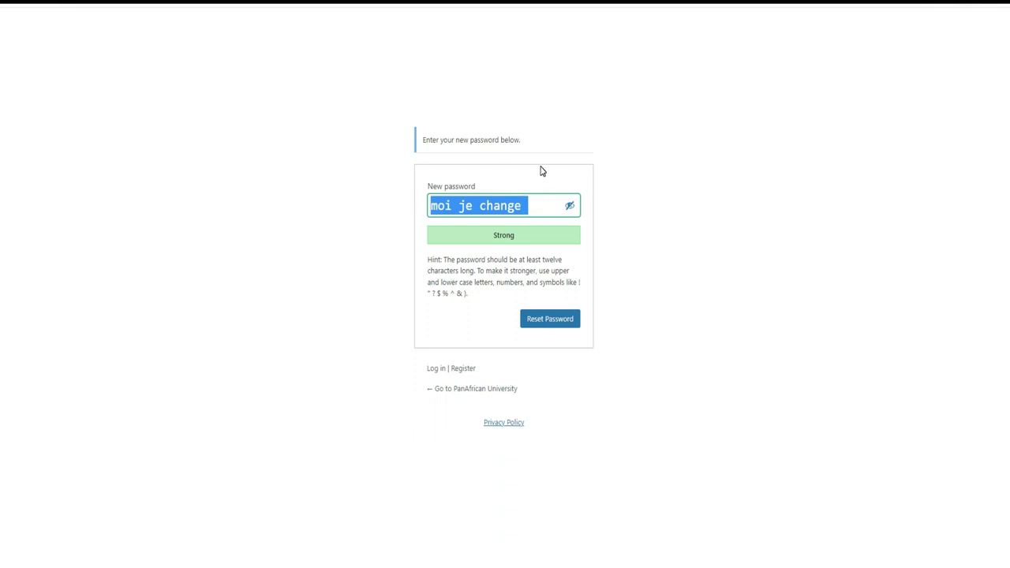
{"action": "key", "text": "BackSpace"}
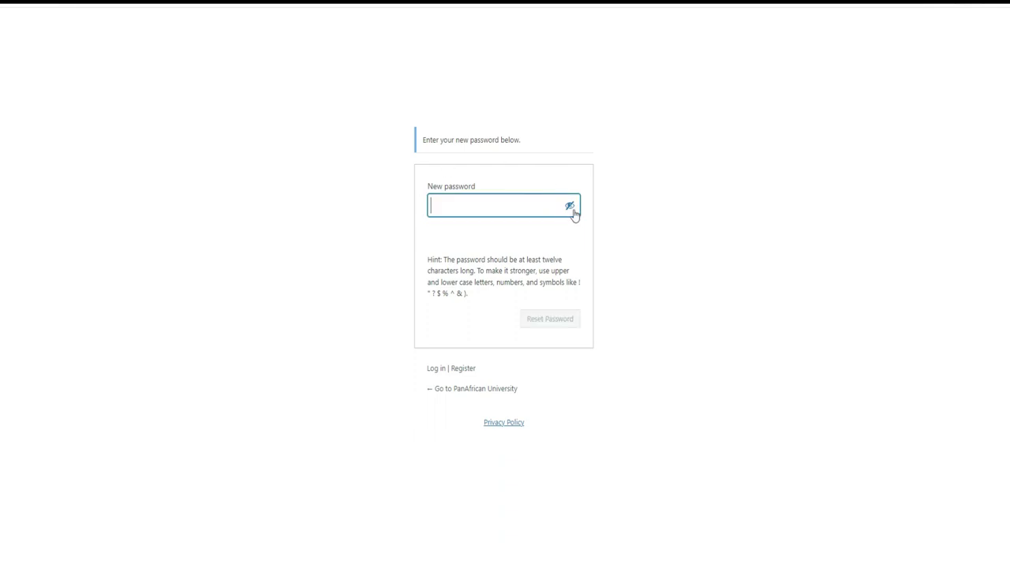
Hide the password characters, enter a new password, and save it with Reset Password
{"action": "left_click", "coordinate": [571, 208]}
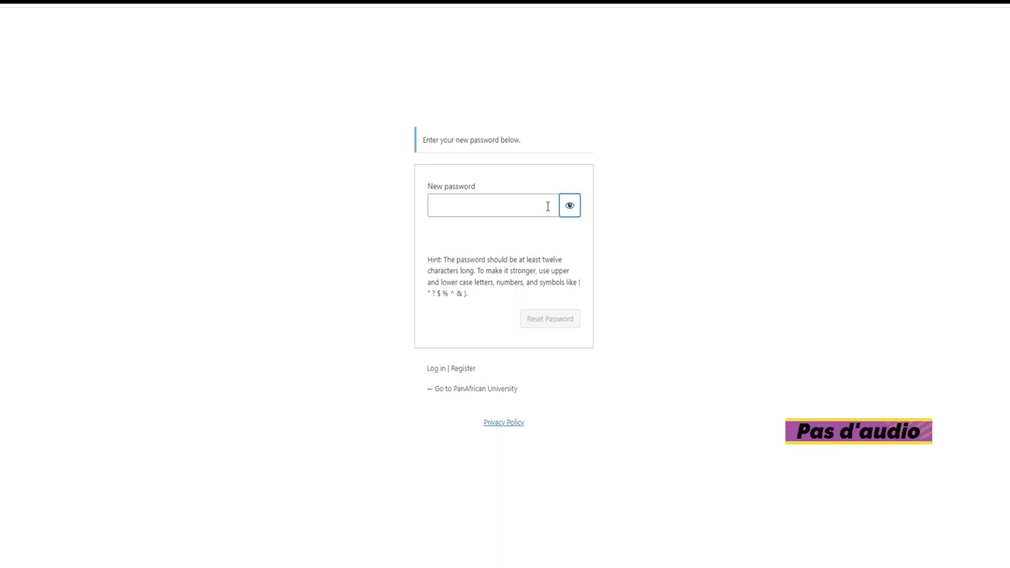
{"action": "left_click", "coordinate": [547, 206]}
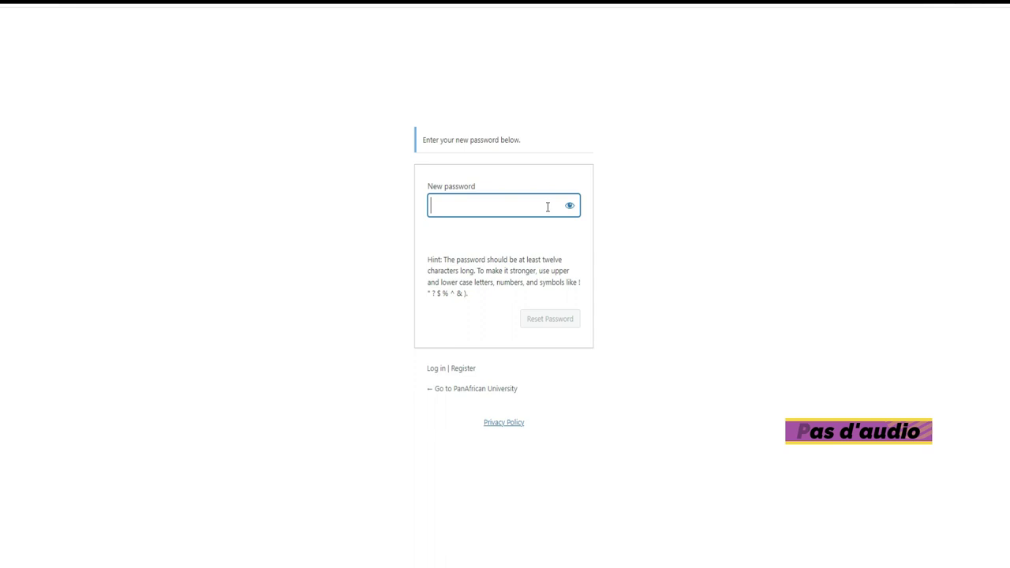
{"action": "type", "text": "a"}
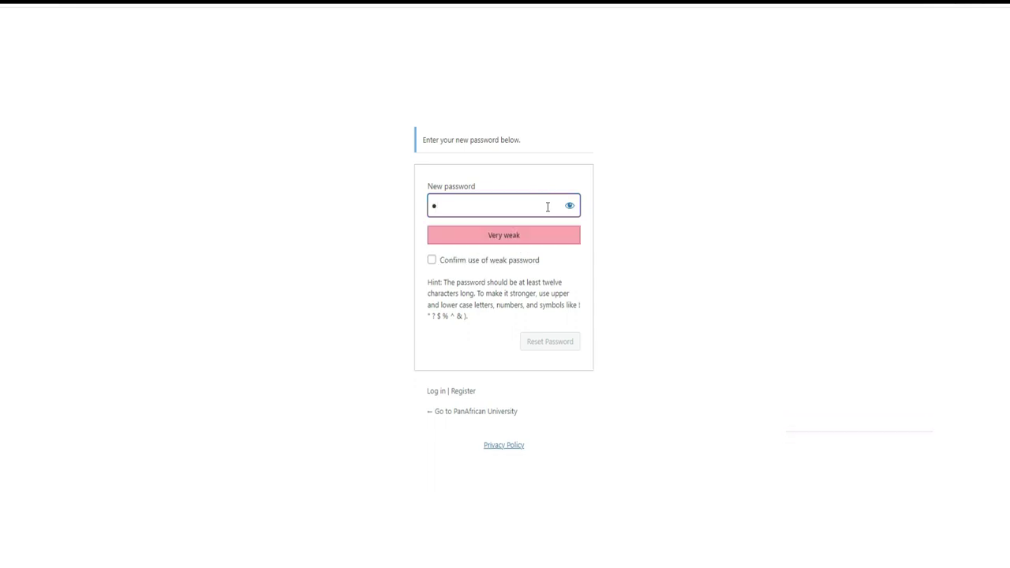
{"action": "type", "text": "bcde"}
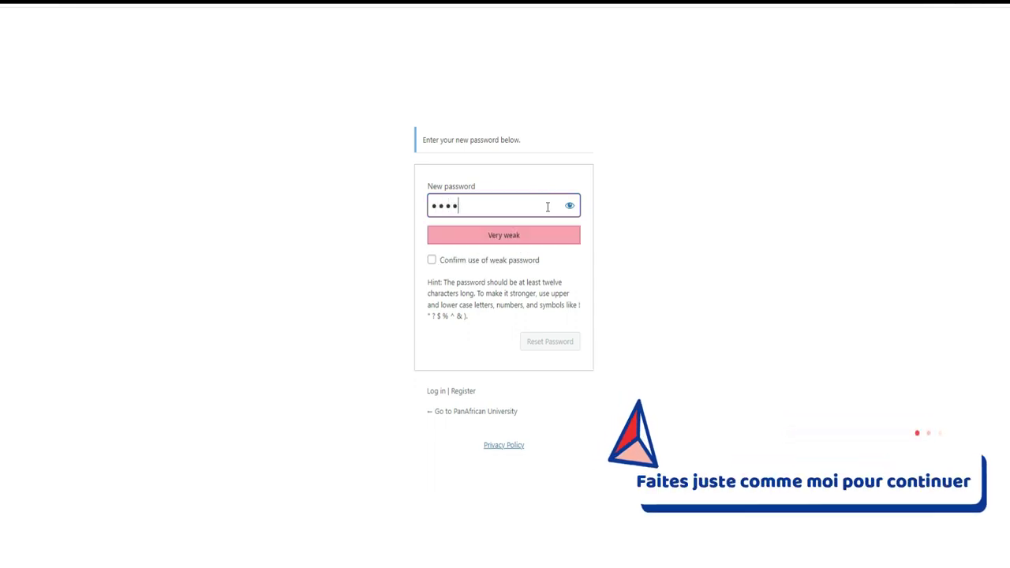
{"action": "type", "text": "fghij"}
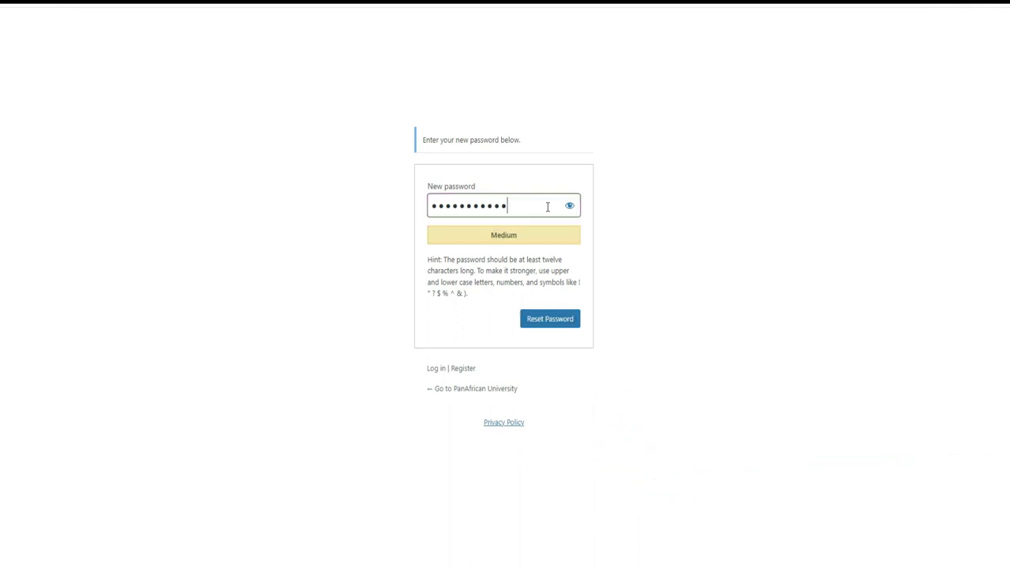
{"action": "type", "text": "klmn"}
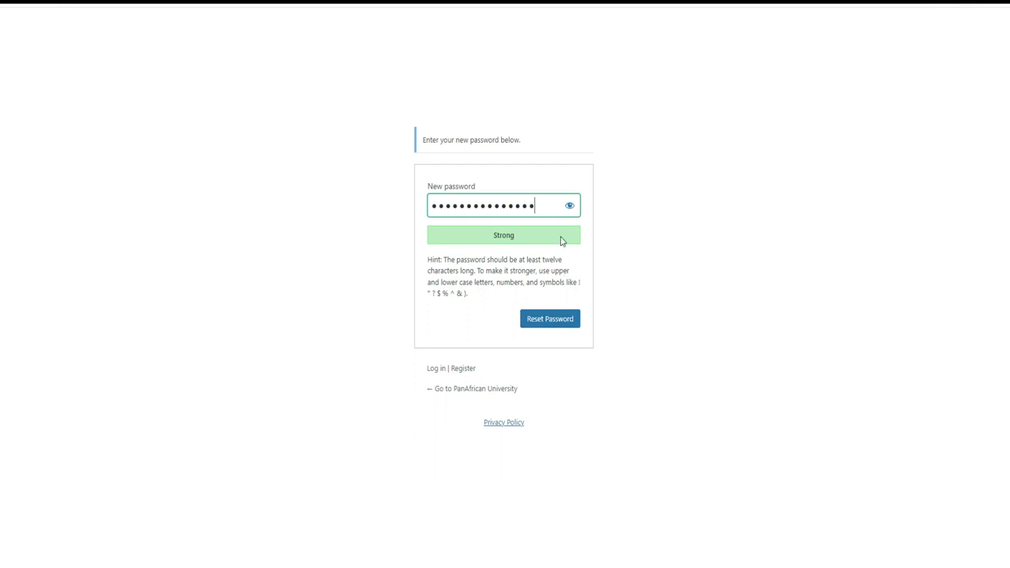
{"action": "left_click", "coordinate": [535, 319]}
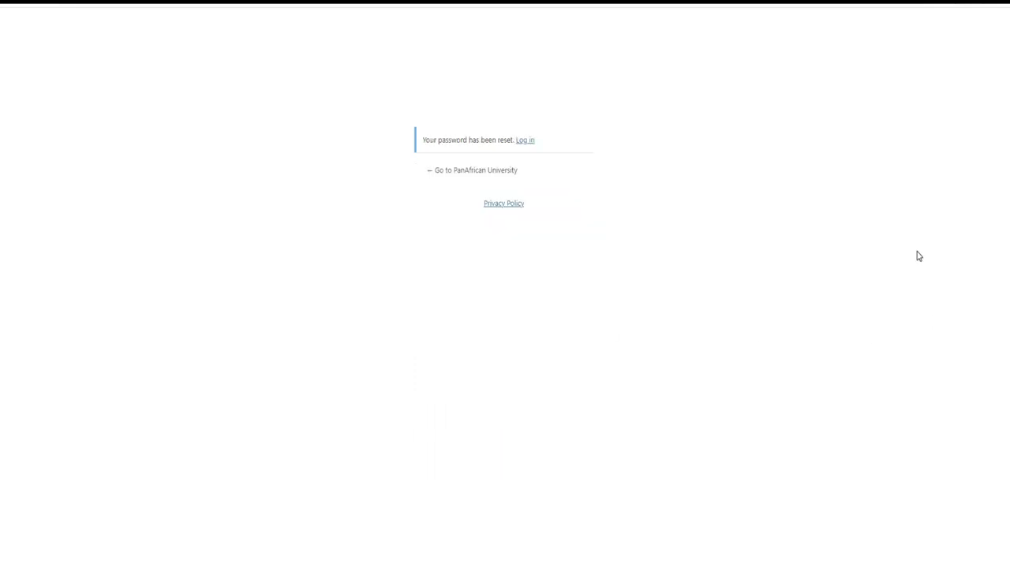
Log in with the registered Gmail address and new password, ticking reCAPTCHA and Remember Me
{"action": "left_click", "coordinate": [524, 140]}
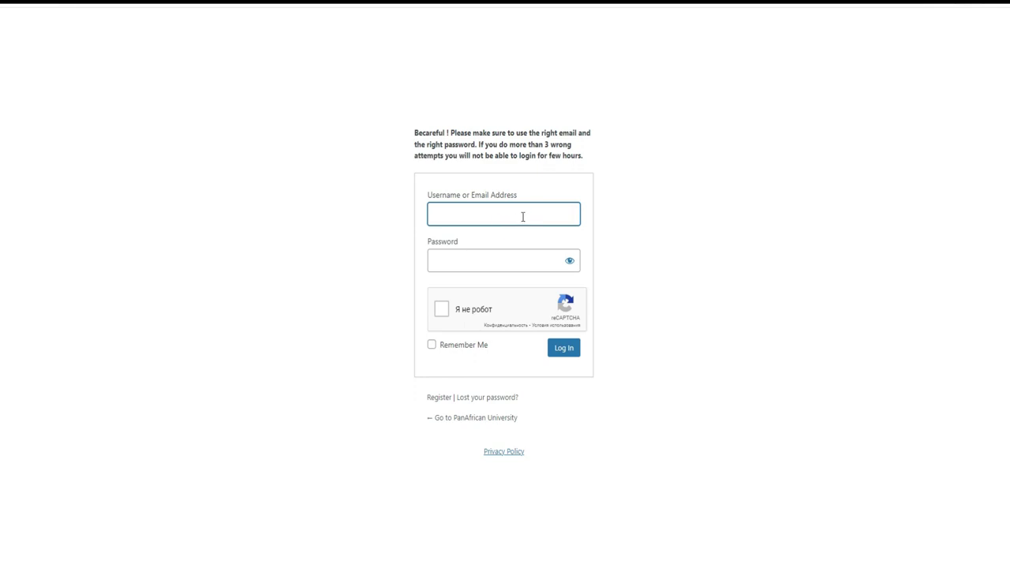
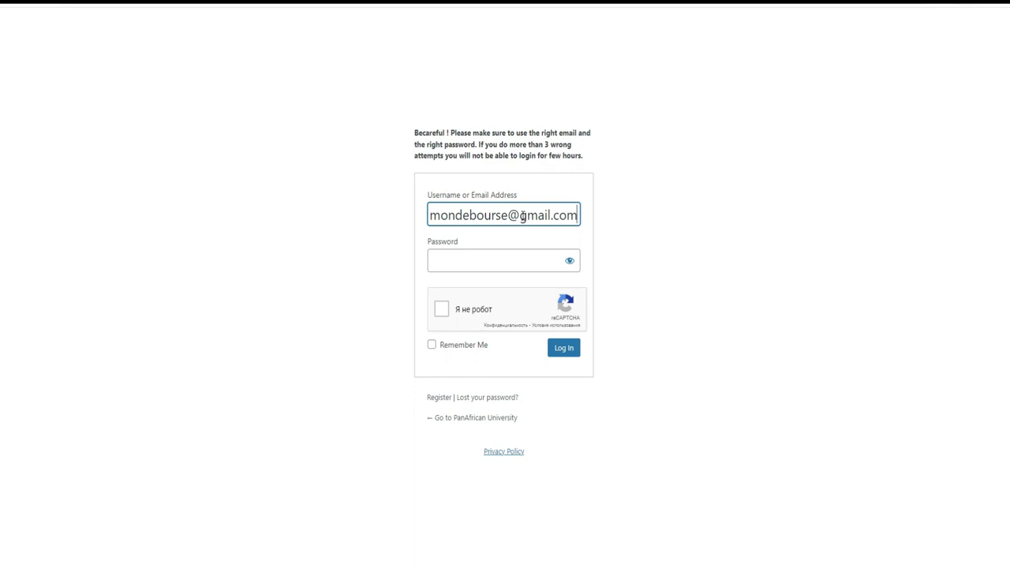
{"action": "left_click", "coordinate": [508, 260]}
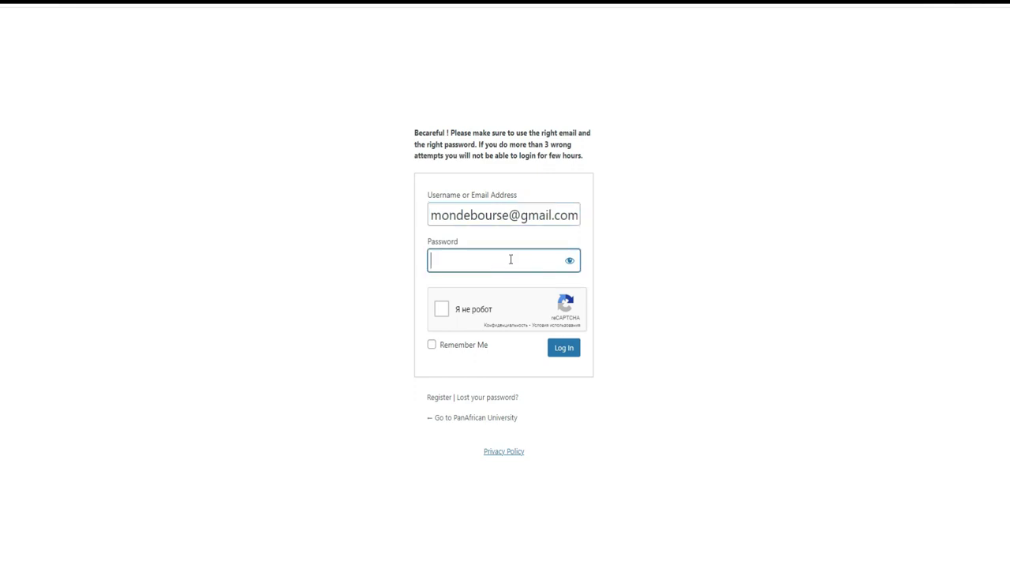
{"action": "type", "text": "•••••••••••••••"}
{"action": "left_click", "coordinate": [440, 311]}
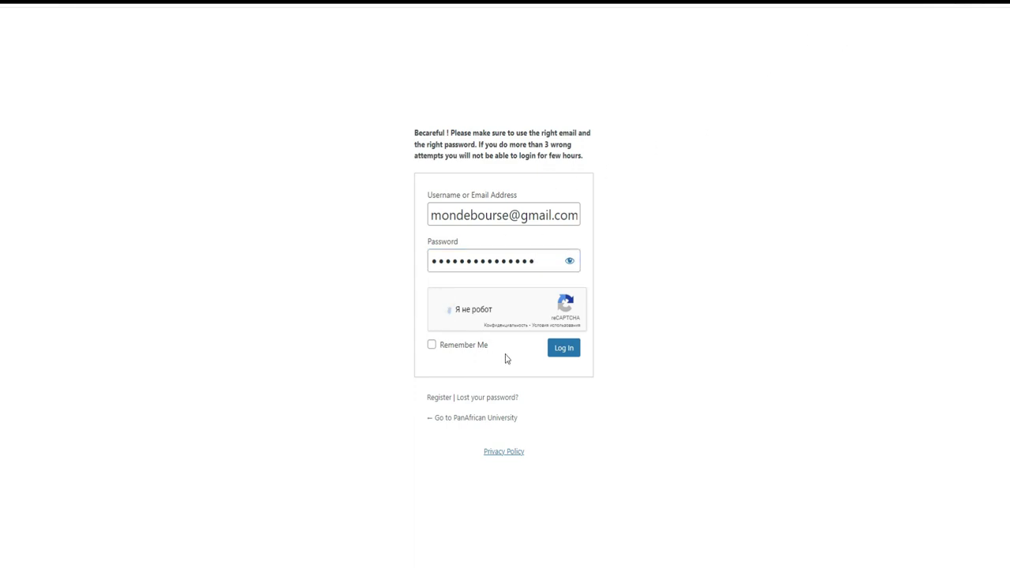
{"action": "left_click", "coordinate": [433, 347]}
{"action": "left_click", "coordinate": [565, 350]}
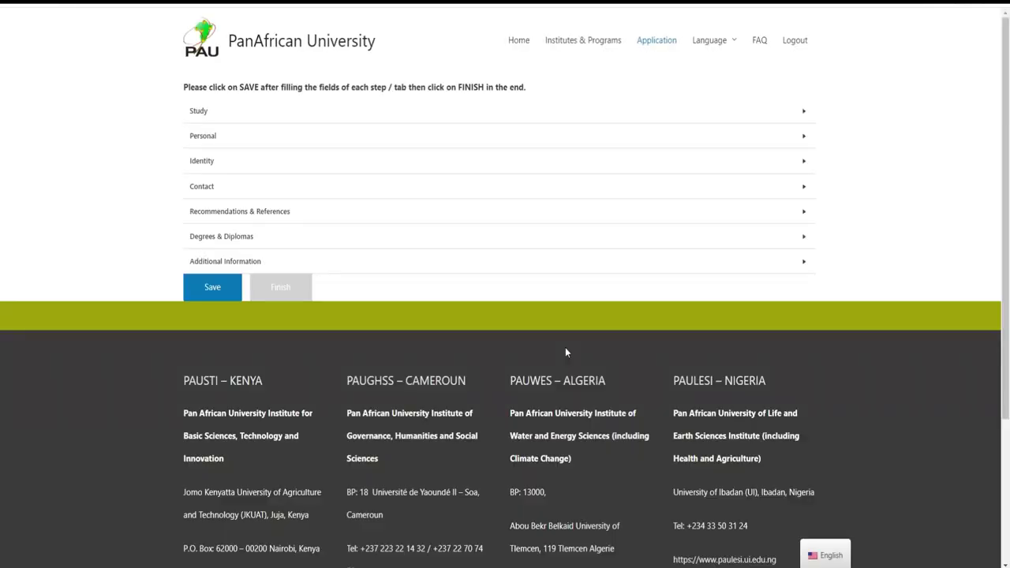
Expand the Study, Personal and Contact sections of the application form
{"action": "scroll", "coordinate": [1003, 130], "scroll_direction": "down", "scroll_amount": 1}
{"action": "scroll", "coordinate": [1003, 130], "scroll_direction": "up", "scroll_amount": 1}
{"action": "left_click", "coordinate": [801, 111]}
{"action": "left_click", "coordinate": [904, 124]}
{"action": "scroll", "coordinate": [1006, 92], "scroll_direction": "down", "scroll_amount": 1}
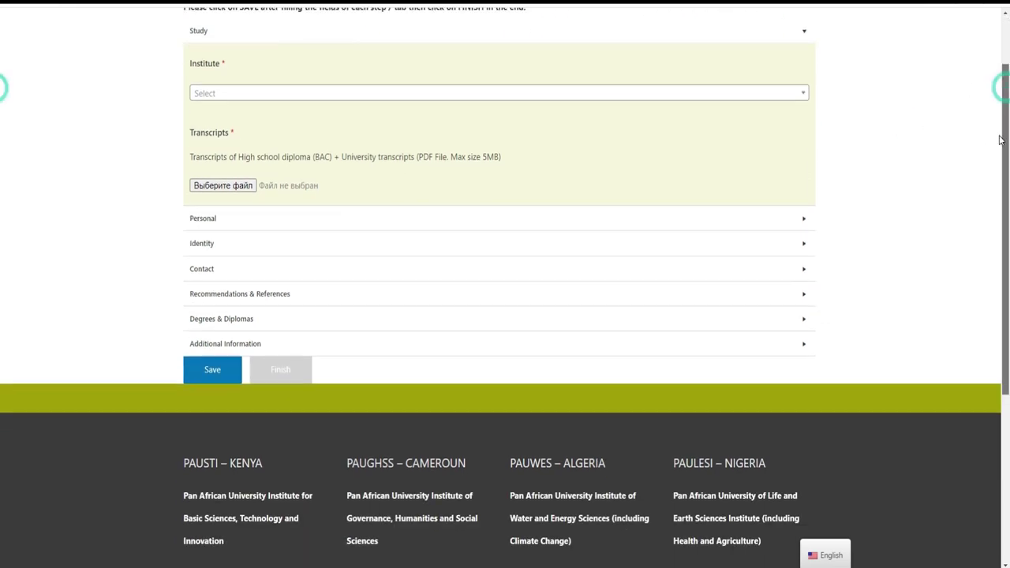
{"action": "left_click", "coordinate": [794, 220]}
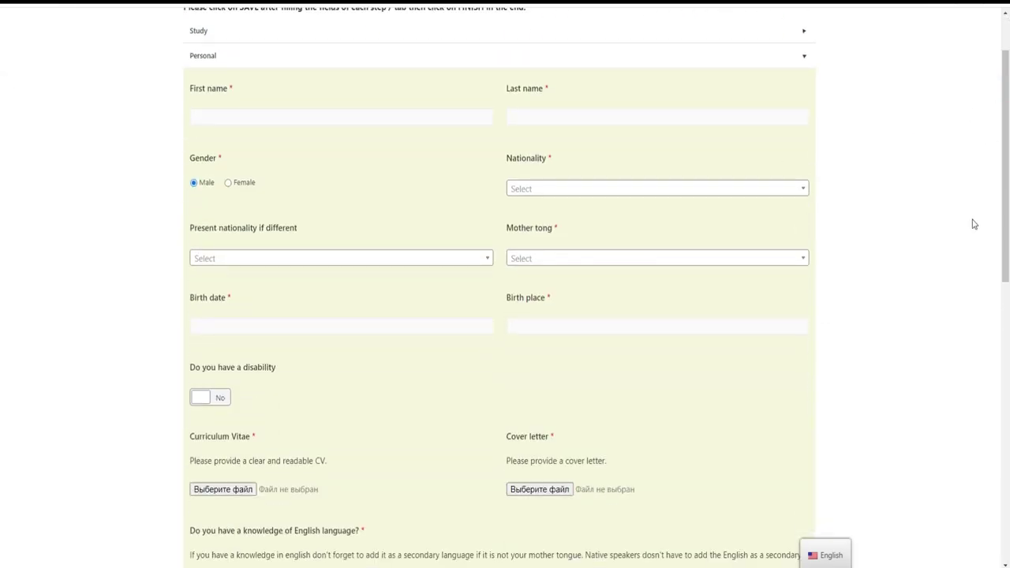
{"action": "scroll", "coordinate": [992, 272], "scroll_direction": "down", "scroll_amount": 3}
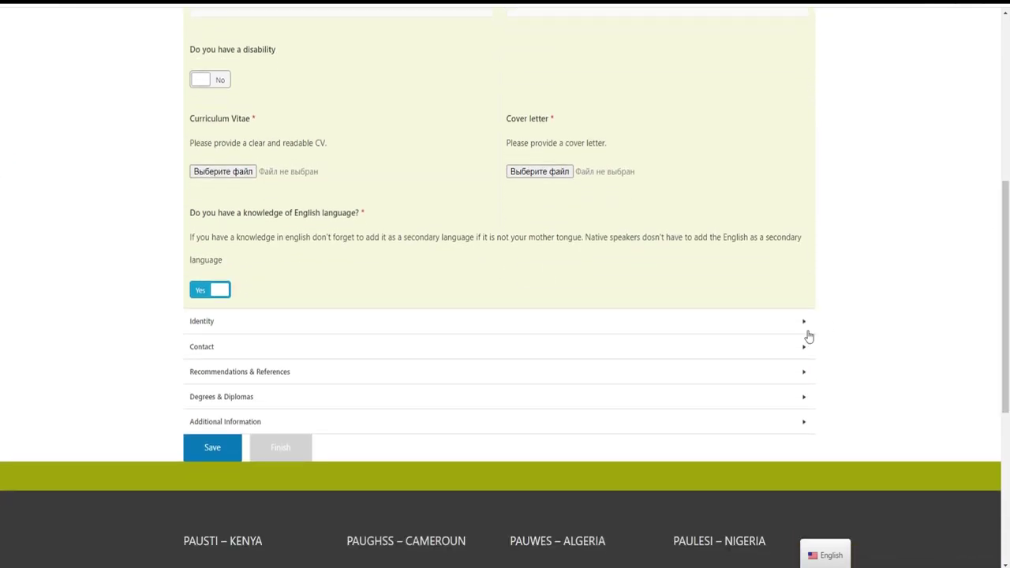
{"action": "left_click", "coordinate": [785, 348]}
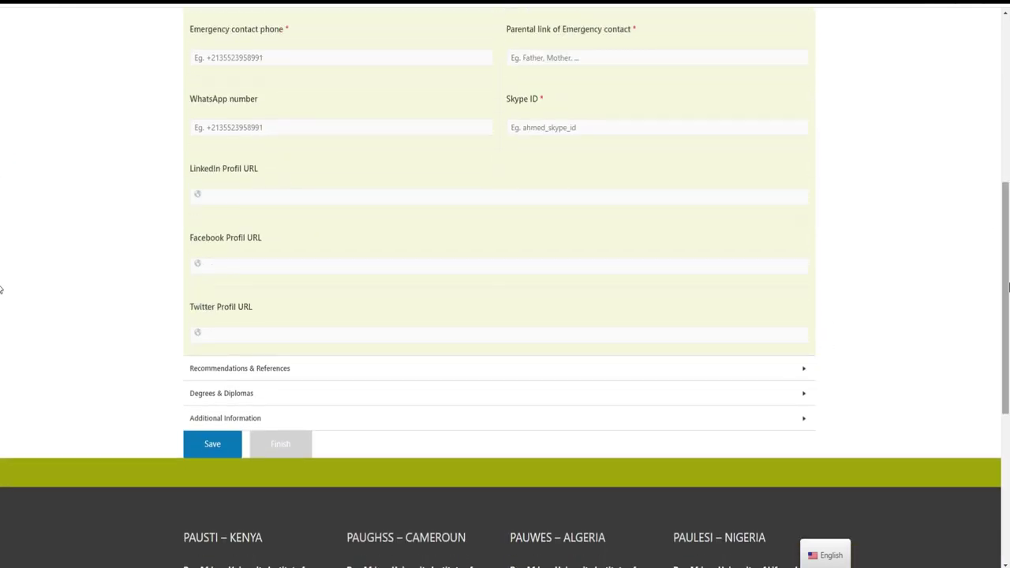
{"action": "scroll", "coordinate": [1002, 284], "scroll_direction": "up", "scroll_amount": 5}
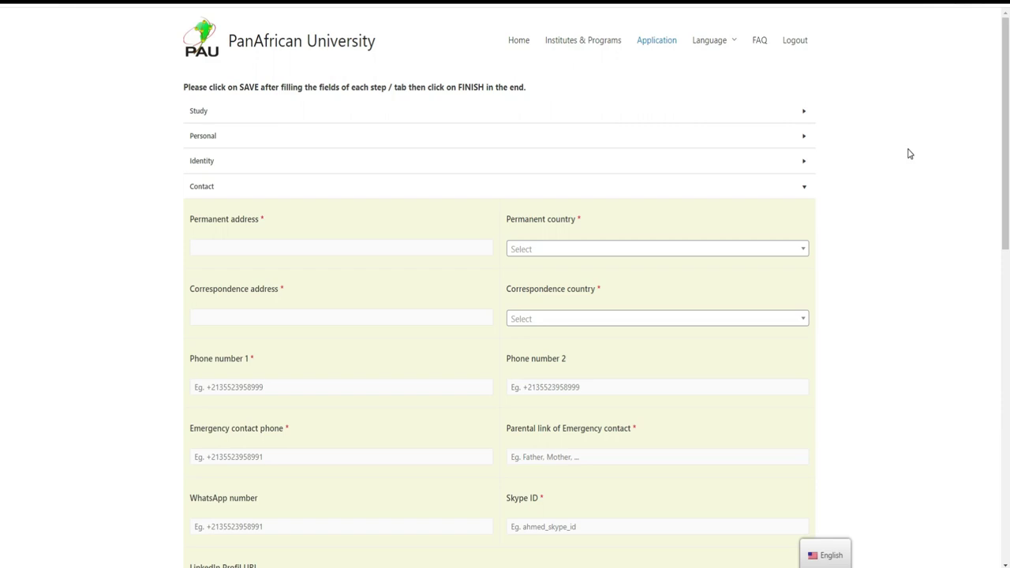